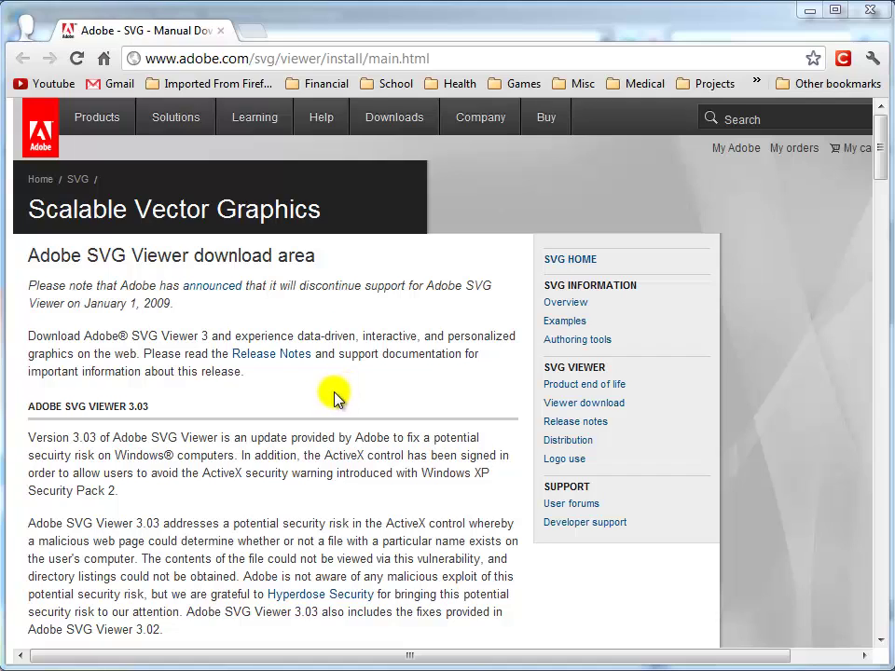
Step: Download the English Win 98–XP version 3.03 of Adobe SVG Viewer from the Viewers table
left_click(881, 152)
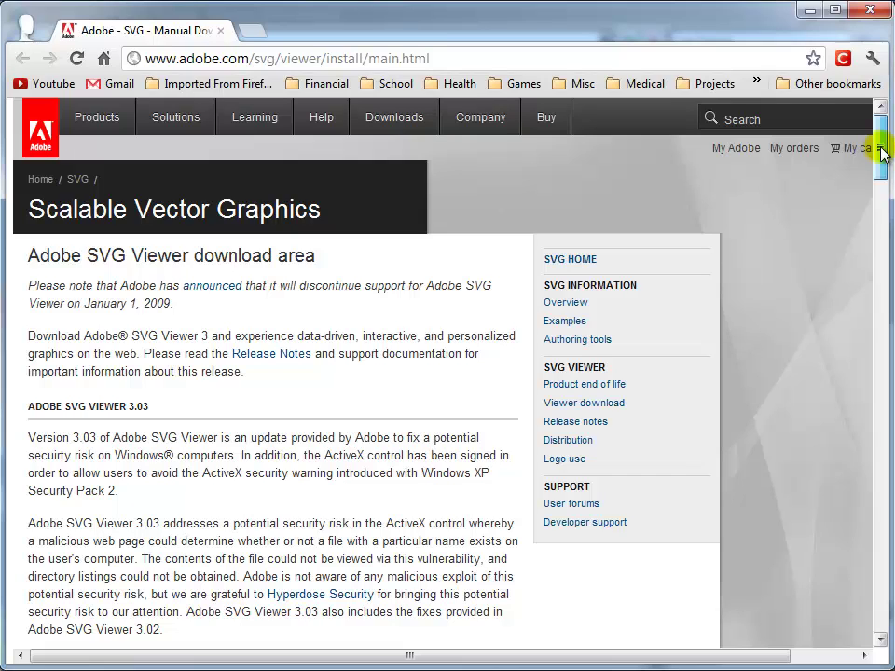
left_click_drag(882, 152, 878, 322)
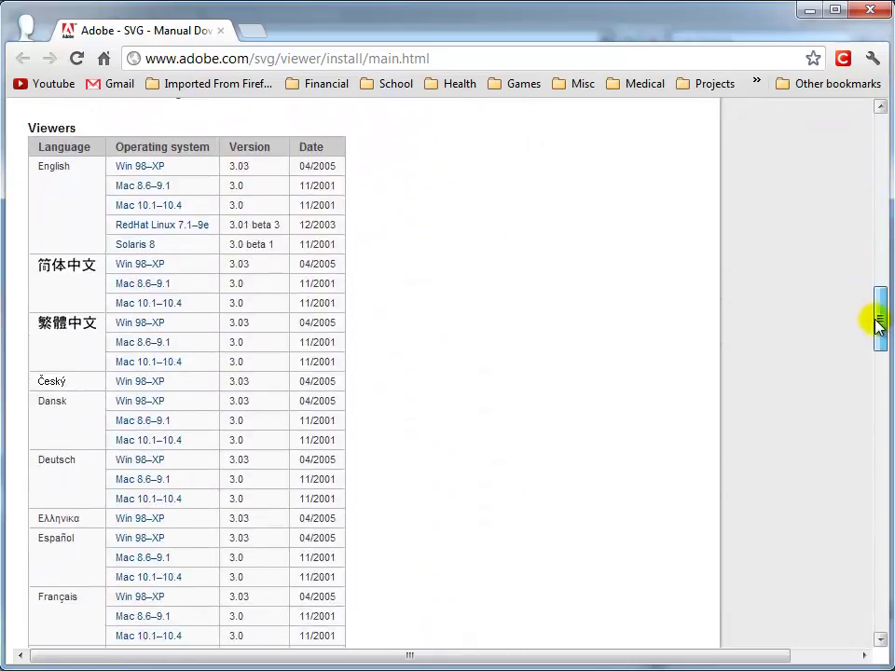
left_click(140, 168)
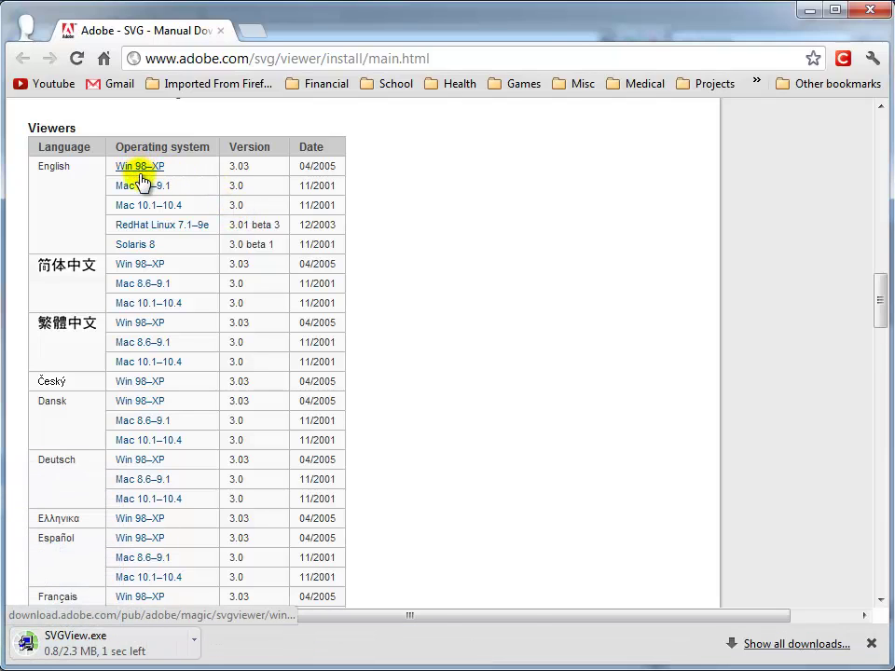
Step: Install the viewer from the downloaded SVGView.exe, close its setup window and refresh the page
left_click(110, 648)
left_click_drag(65, 342, 476, 334)
left_click(473, 480)
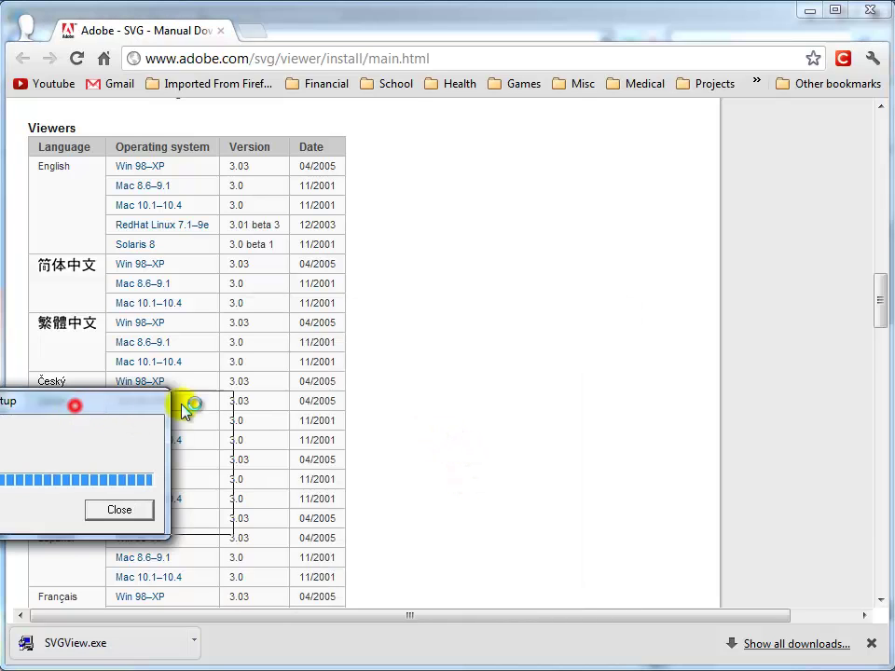
left_click_drag(74, 406, 399, 394)
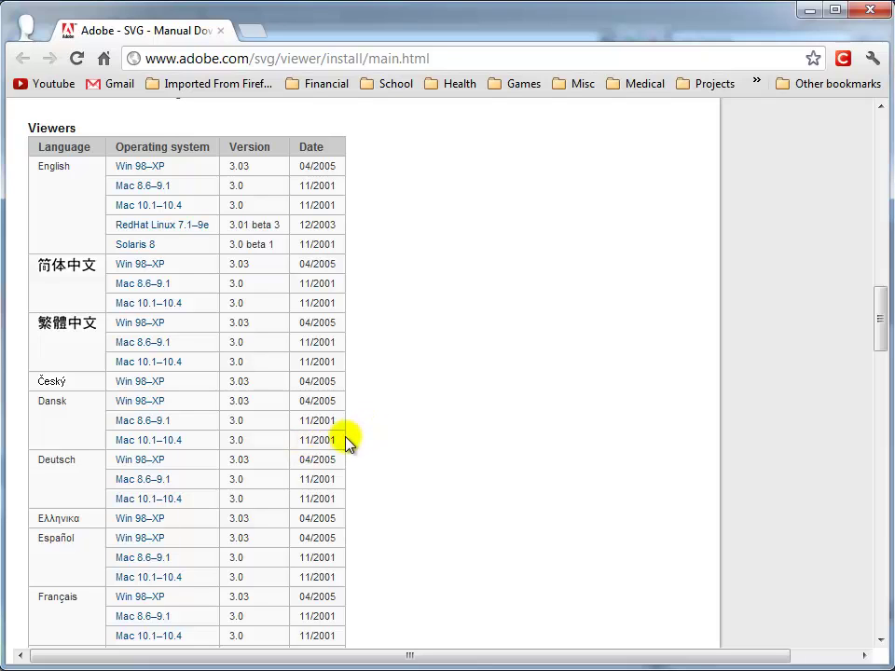
key("F5")
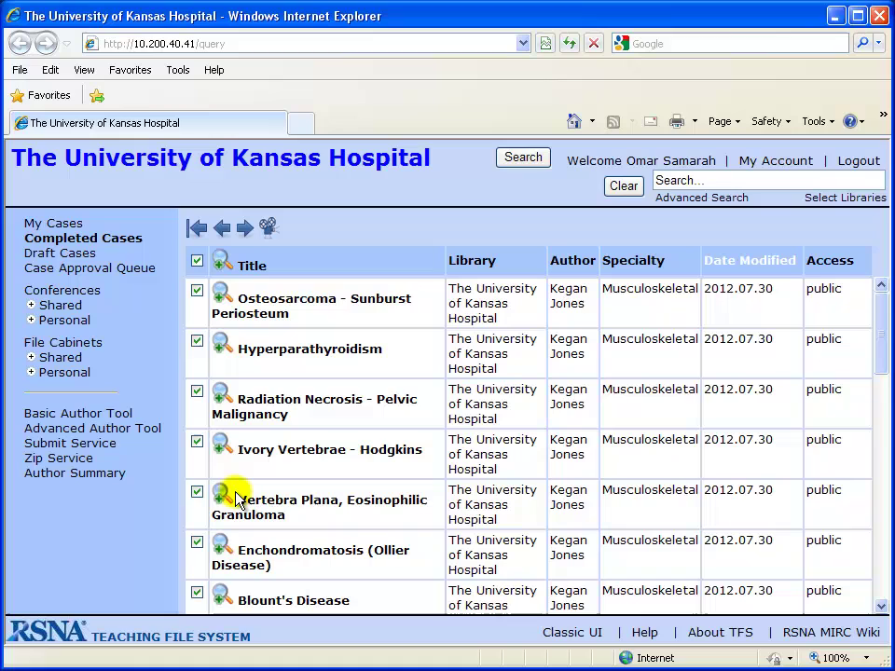
Step: Switch to the teaching file system and create a new document in the Advanced Author Tool with the MSTF Template
left_click(109, 434)
scroll(559, 503, "down", 3)
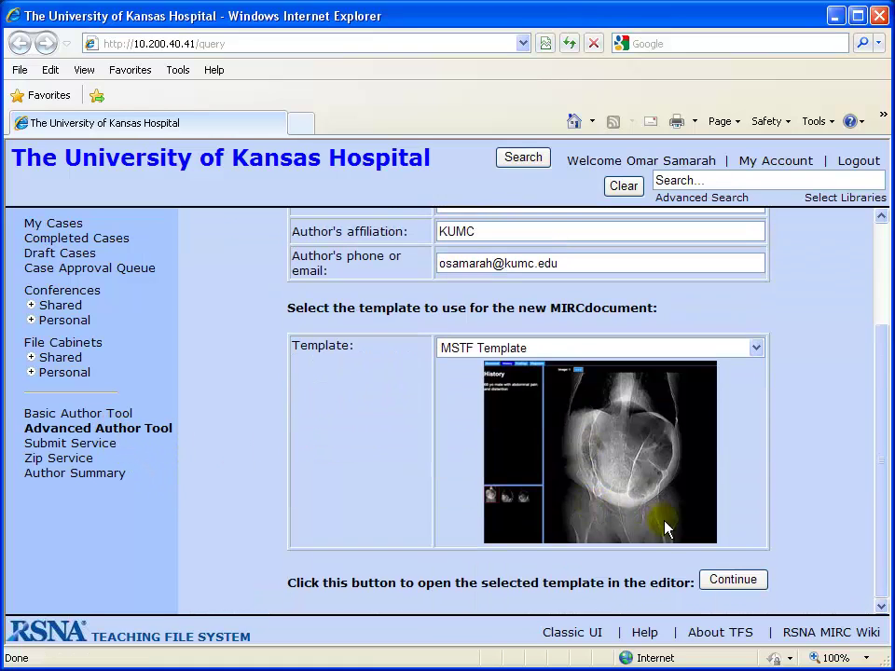
left_click(701, 576)
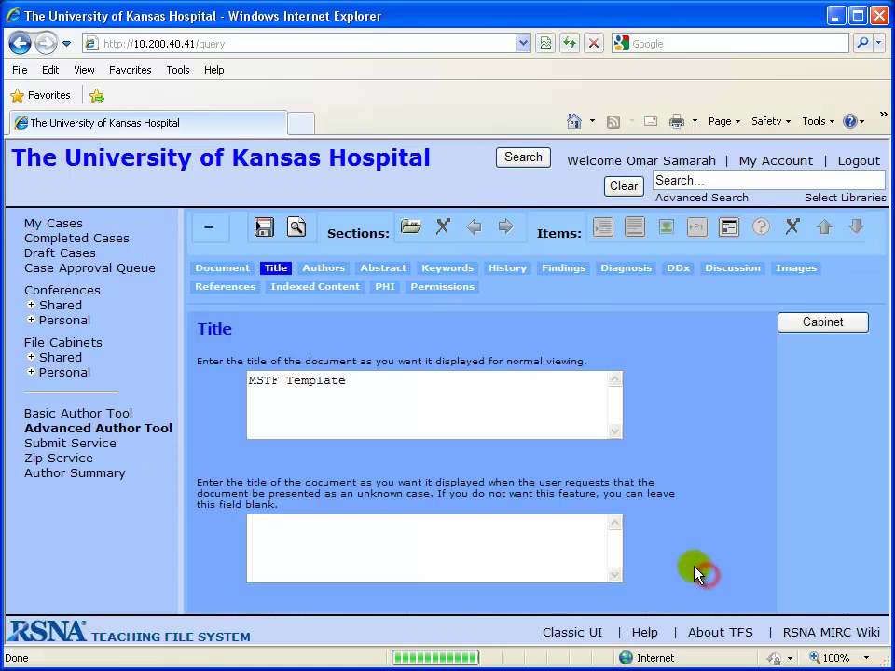
Step: In the document's Images section, load the personal file cabinet Test_Case_Images
left_click(783, 271)
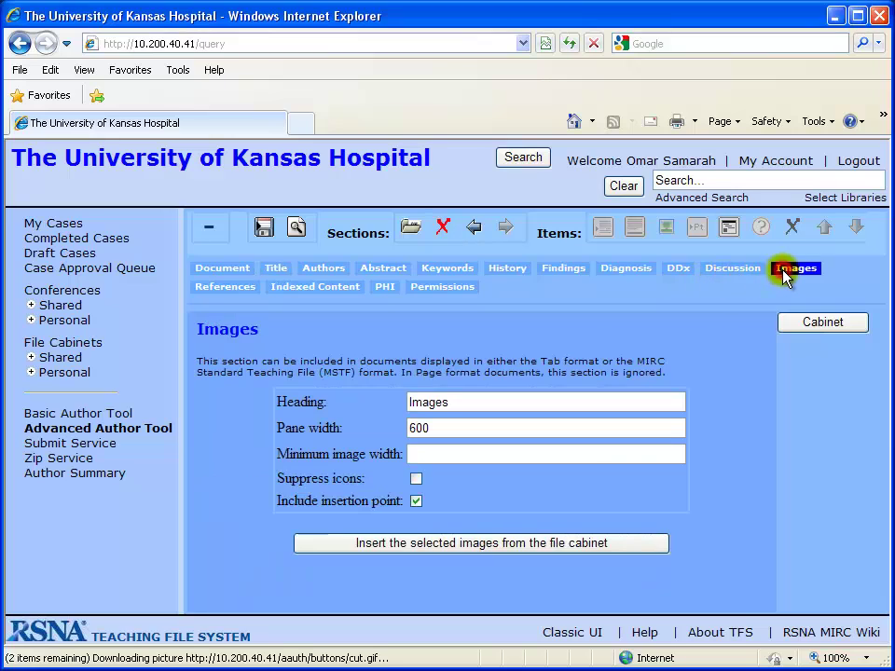
left_click(806, 326)
left_click(368, 522)
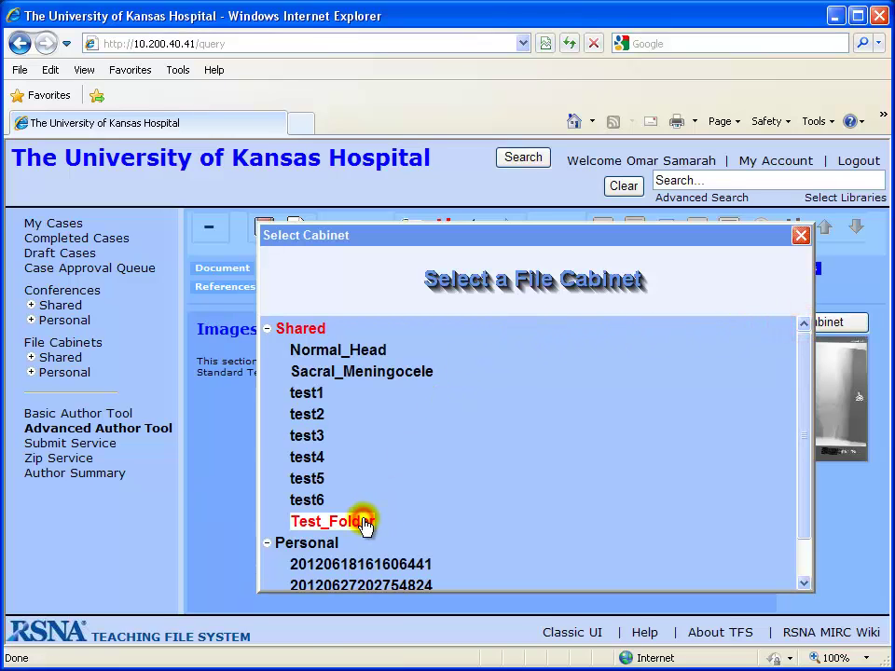
scroll(392, 533, "down", 1)
left_click(370, 583)
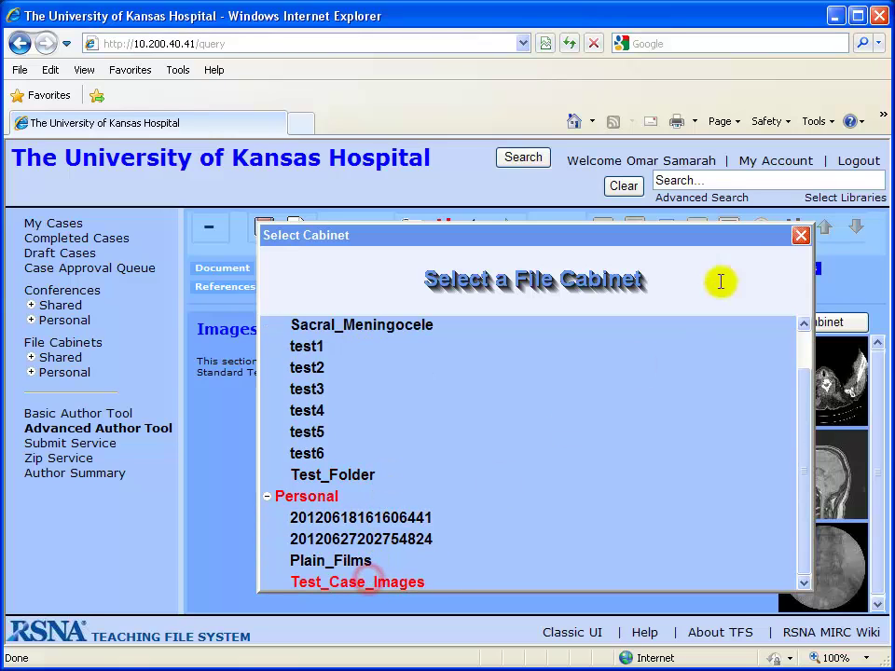
left_click(800, 236)
Step: Select the first three cabinet images and insert them into the Images section
left_click(816, 391)
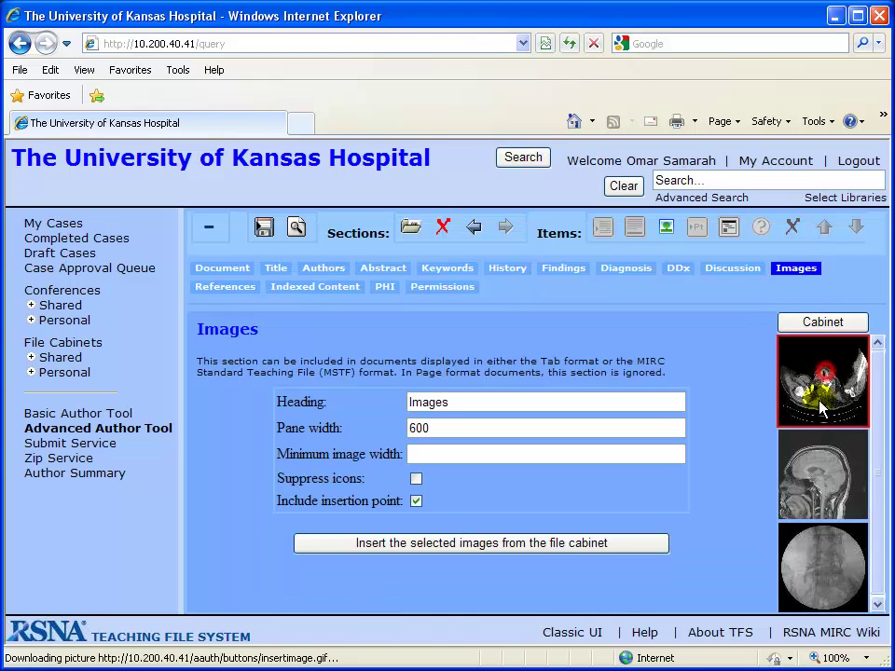
left_click(808, 466)
left_click(814, 553)
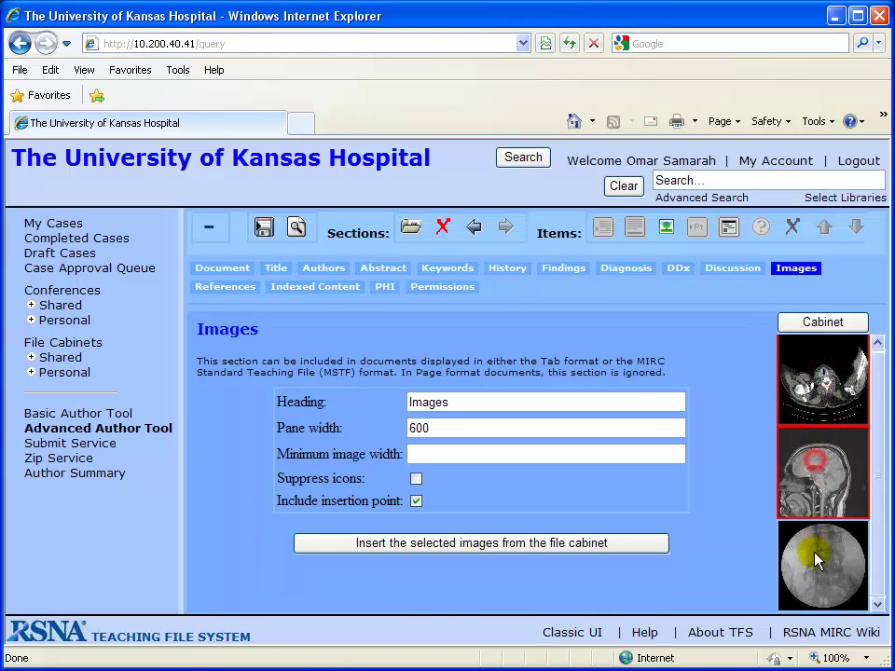
left_click(592, 541)
scroll(562, 525, "down", 1)
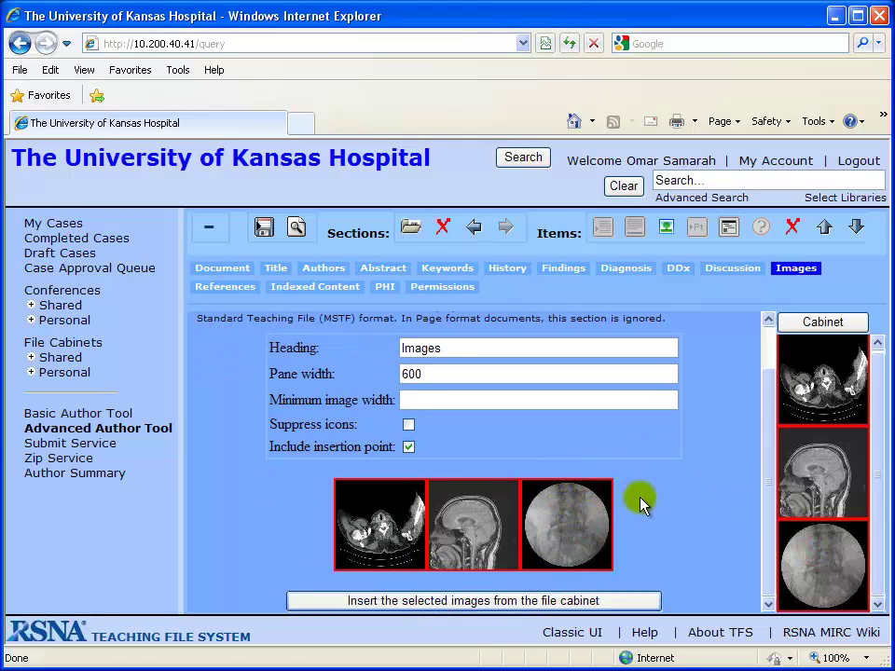
Step: Try to open the inserted sagittal head image for annotation before saving the document
left_click(643, 510)
left_click(572, 518)
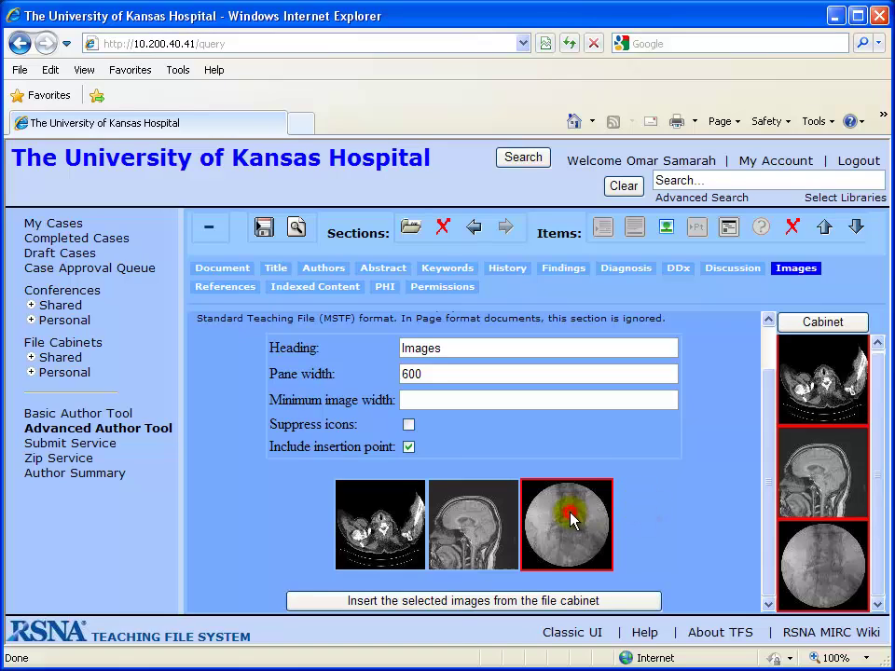
left_click(486, 514)
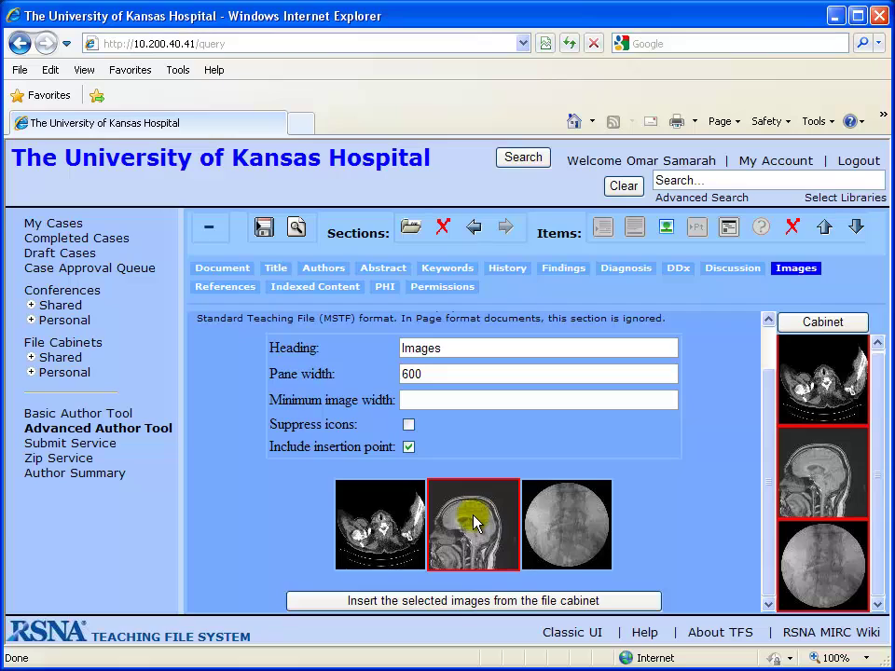
double_click(474, 522)
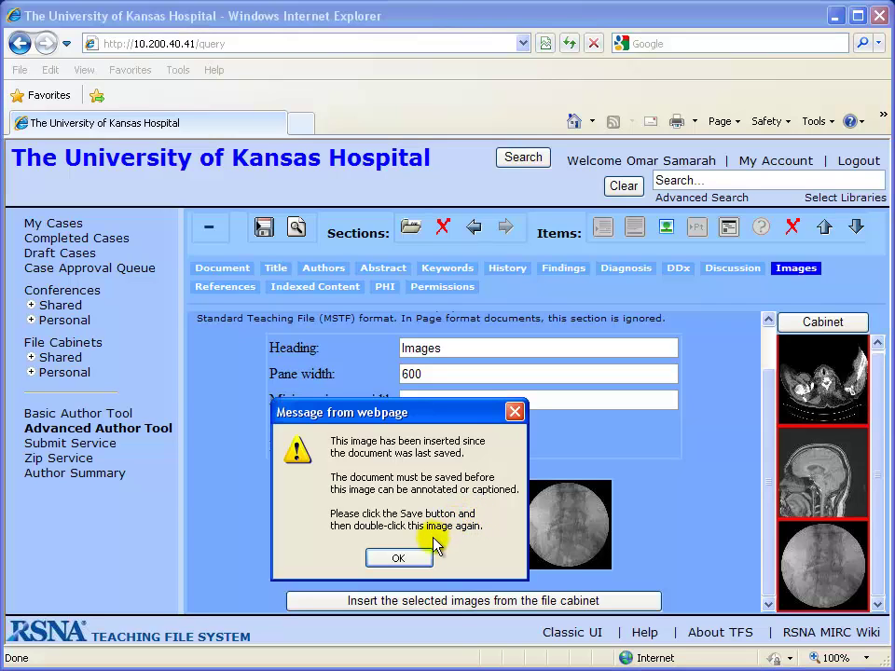
left_click(411, 559)
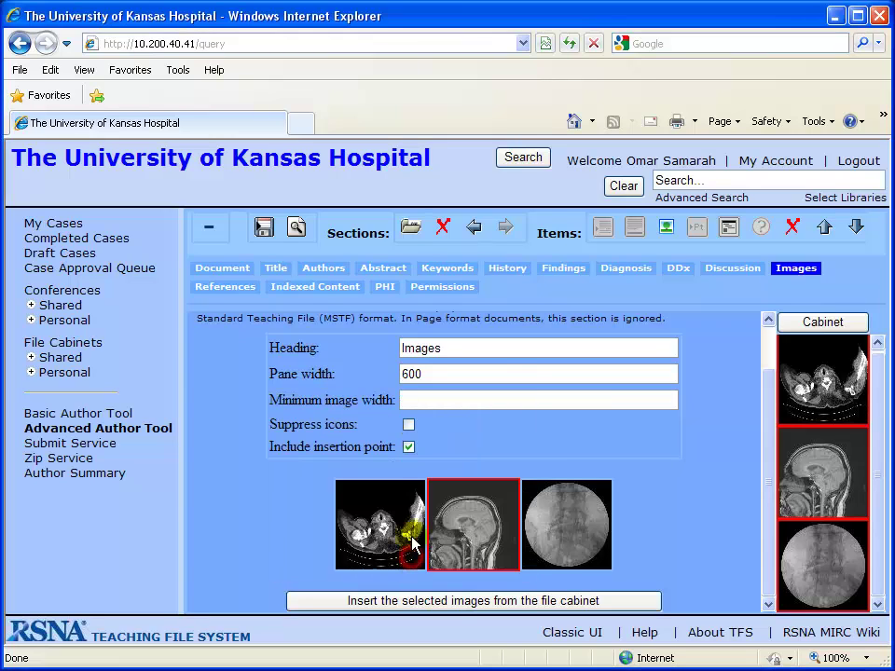
Step: Save the document and open the sagittal head image in the annotation editor
left_click(262, 229)
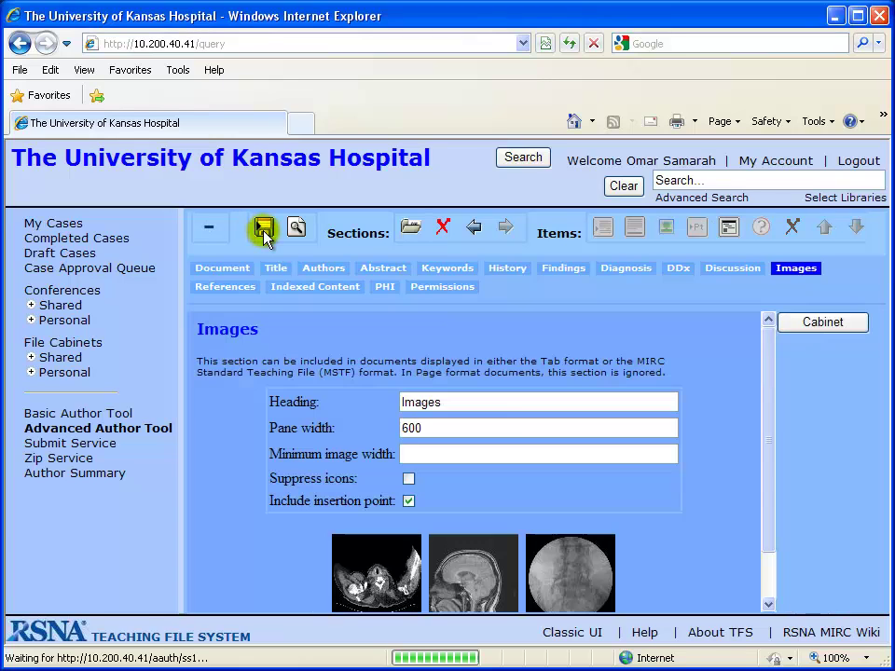
scroll(466, 391, "down", 2)
double_click(478, 510)
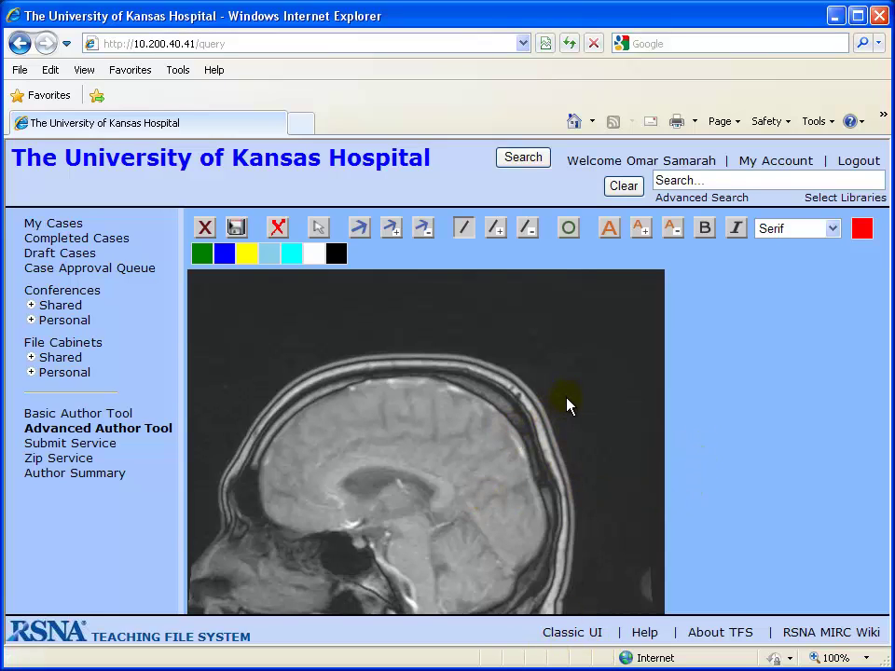
Step: Draw two red practice lines beside the upper back of the skull and delete both
left_click_drag(566, 395, 556, 461)
left_click_drag(565, 396, 466, 351)
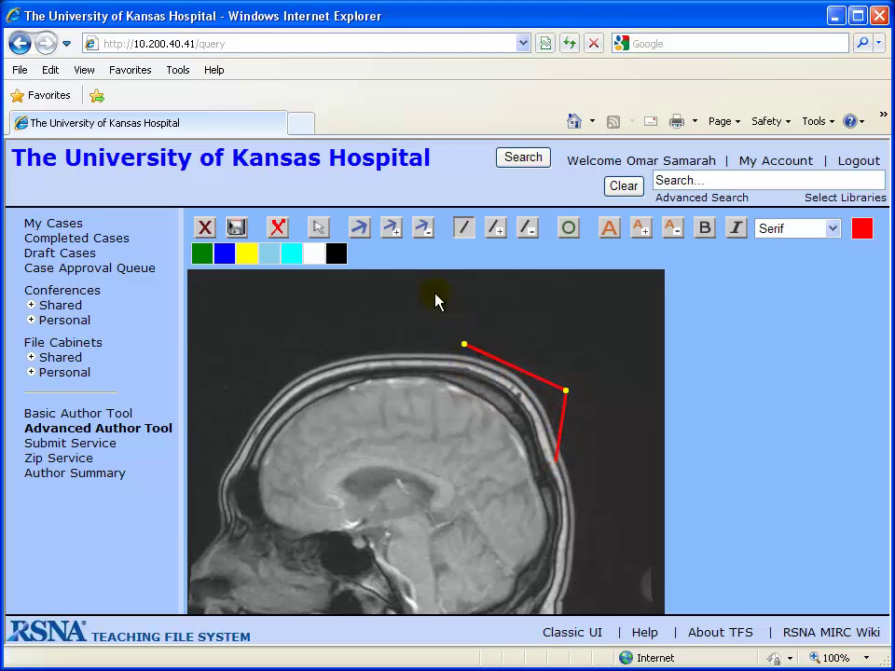
left_click(278, 227)
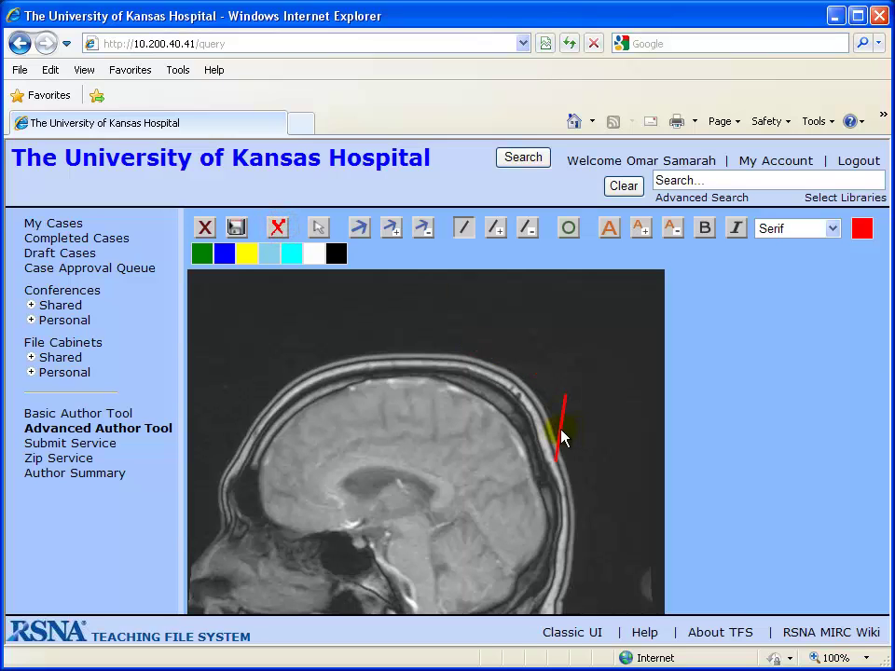
left_click(318, 228)
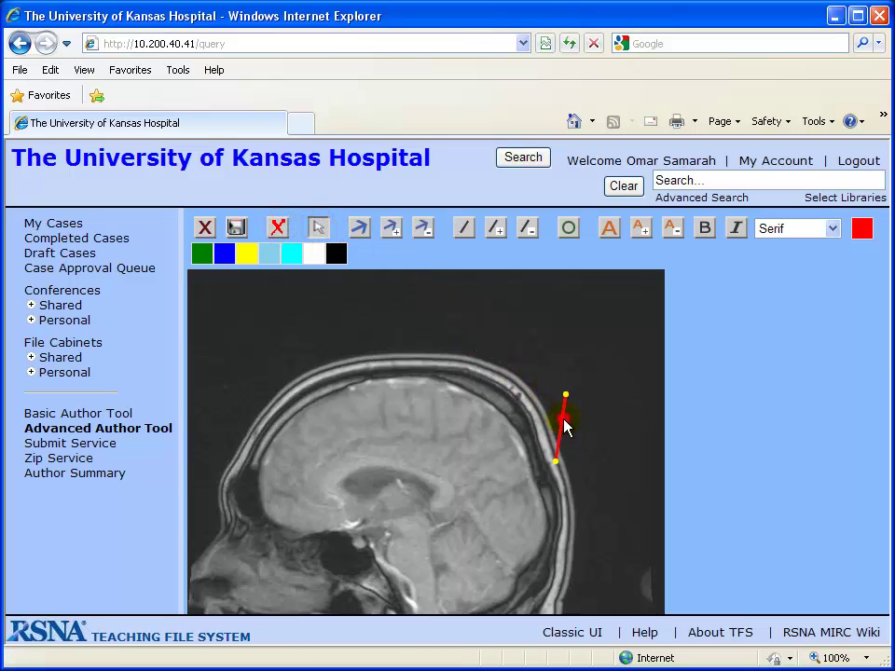
left_click(278, 227)
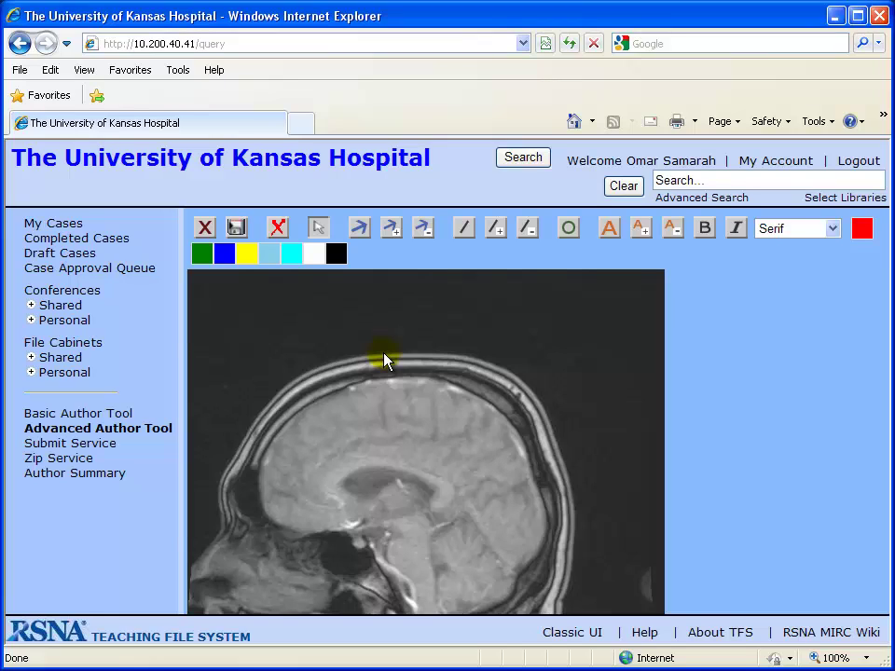
Step: Draw an arrow pointing at the upper front of the skull and color it blue
left_click(358, 233)
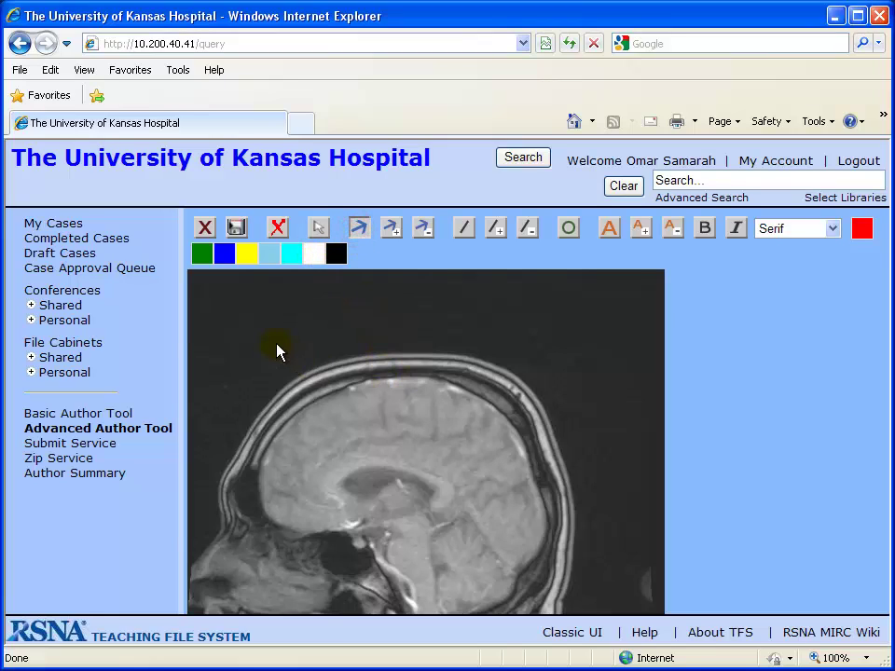
left_click_drag(274, 342, 335, 389)
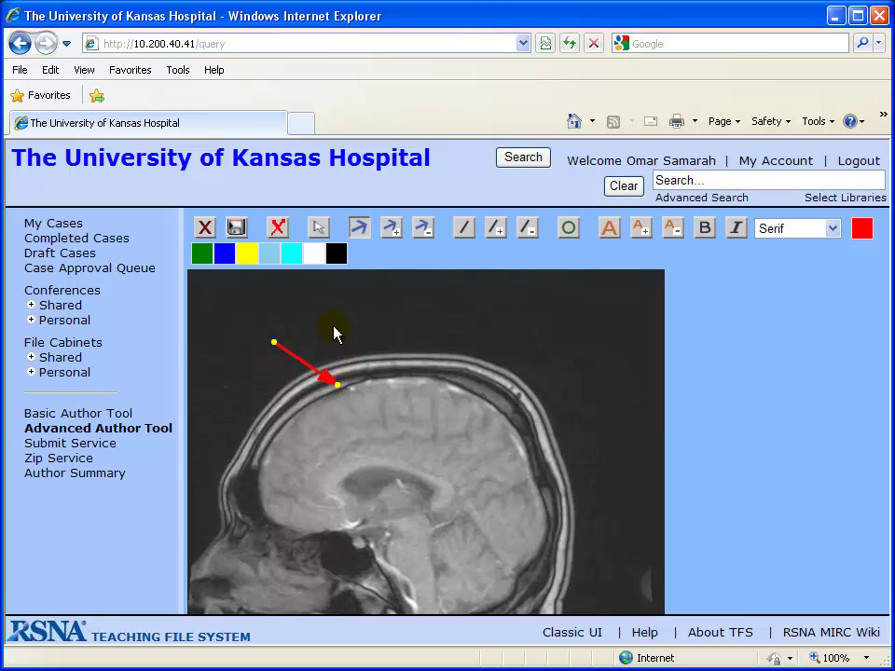
left_click(224, 254)
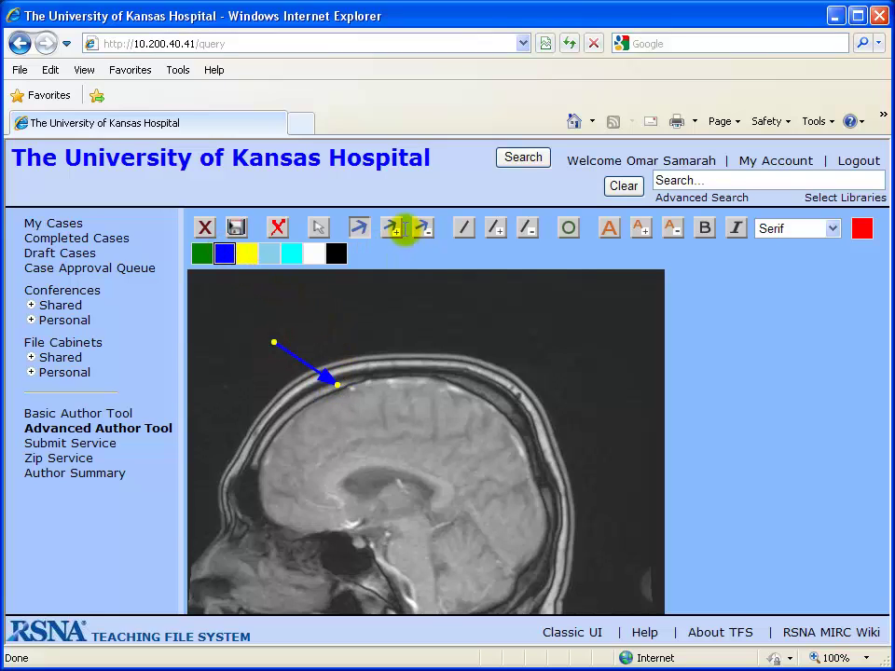
Step: Draw two blue lines around the brainstem and a blue circle over the upper back of the skull
left_click(465, 228)
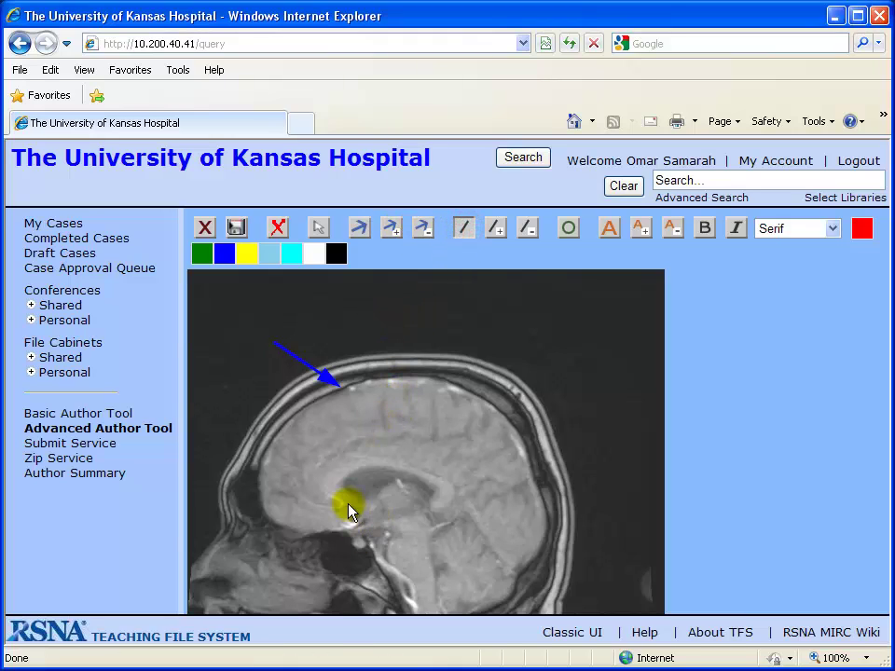
mouse_move(333, 500)
left_mouse_down()
mouse_move(405, 565)
mouse_move(452, 560)
mouse_move(418, 564)
mouse_move(417, 544)
mouse_move(417, 582)
mouse_move(429, 601)
left_mouse_up()
left_click(417, 561)
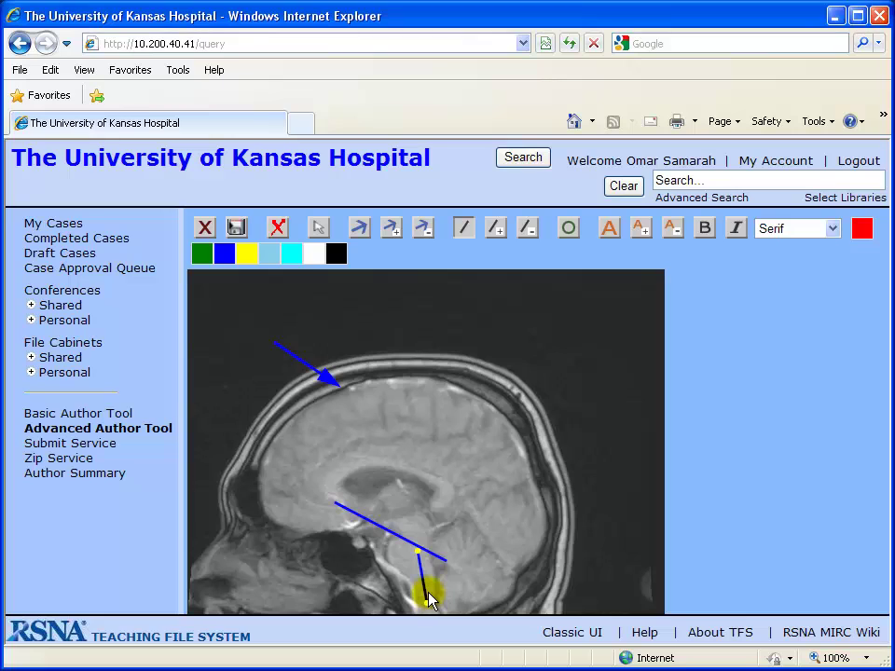
left_click(570, 228)
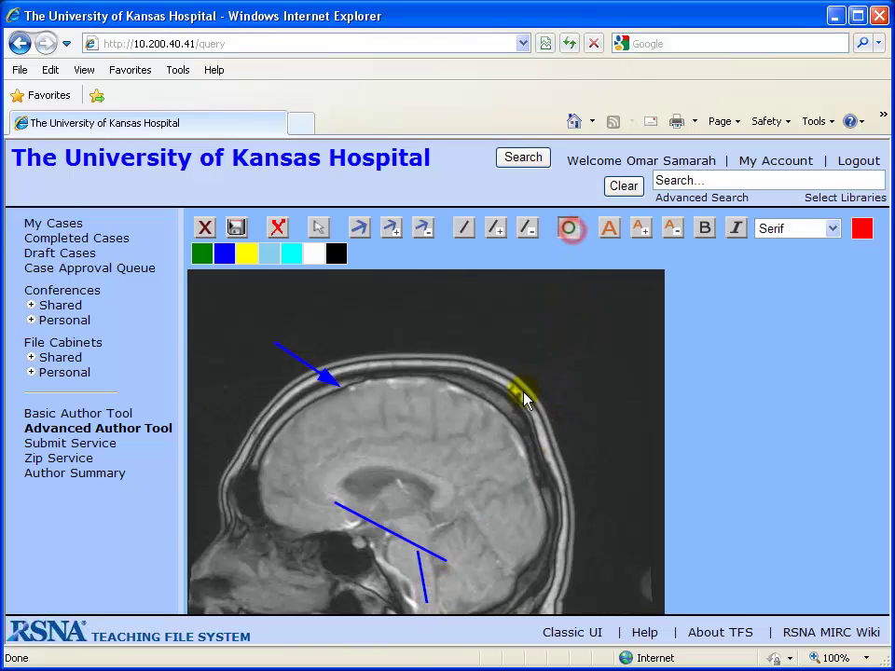
left_click_drag(503, 375, 532, 405)
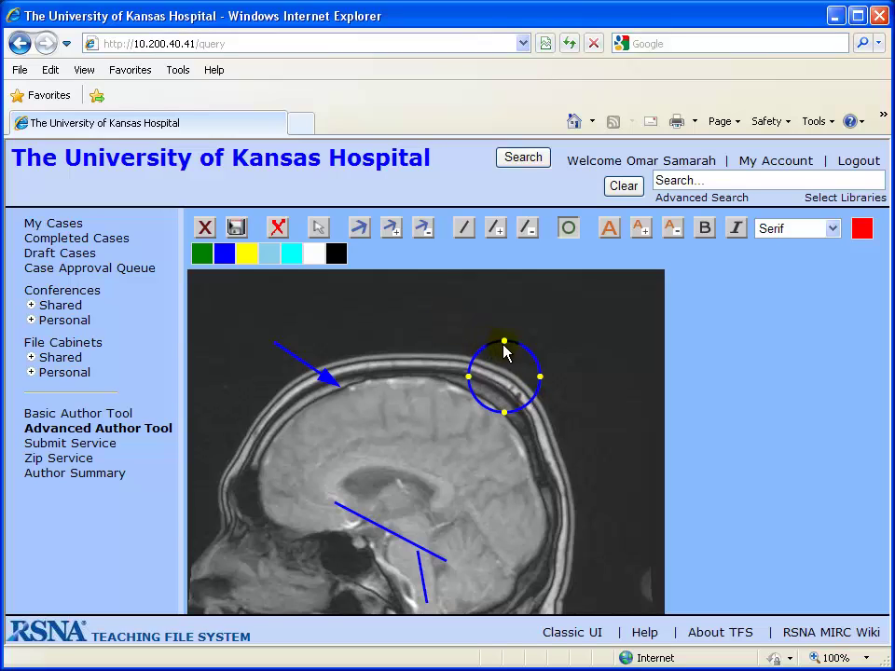
Step: Select the arrow at the front of the skull and recolor it yellow, finishing with red
left_click(317, 227)
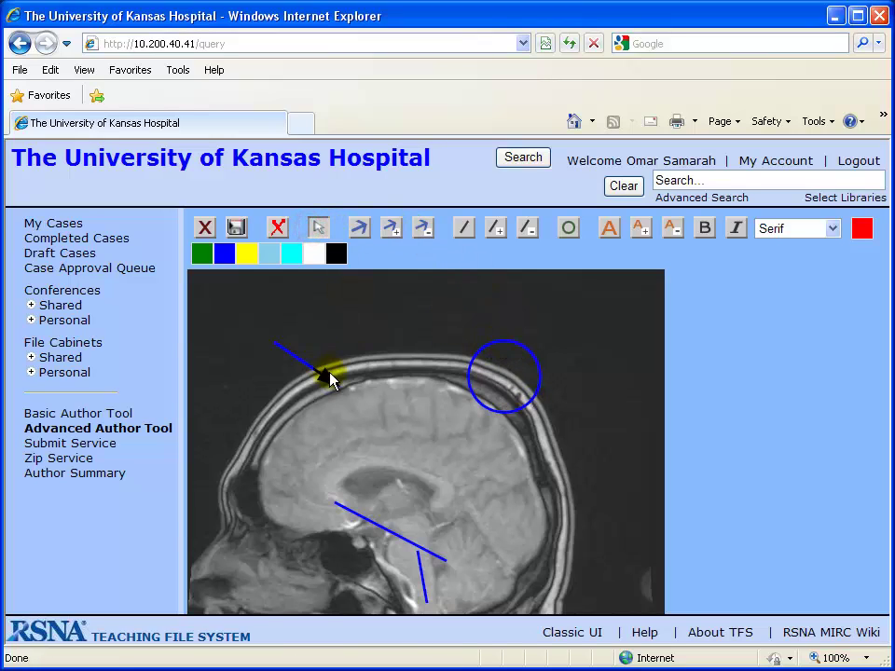
left_click(246, 254)
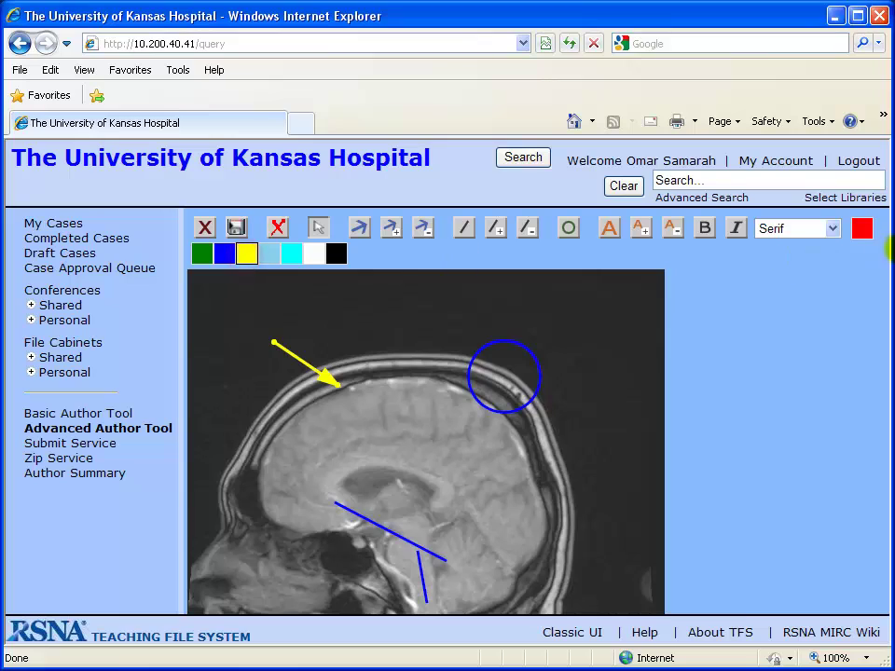
left_click(870, 233)
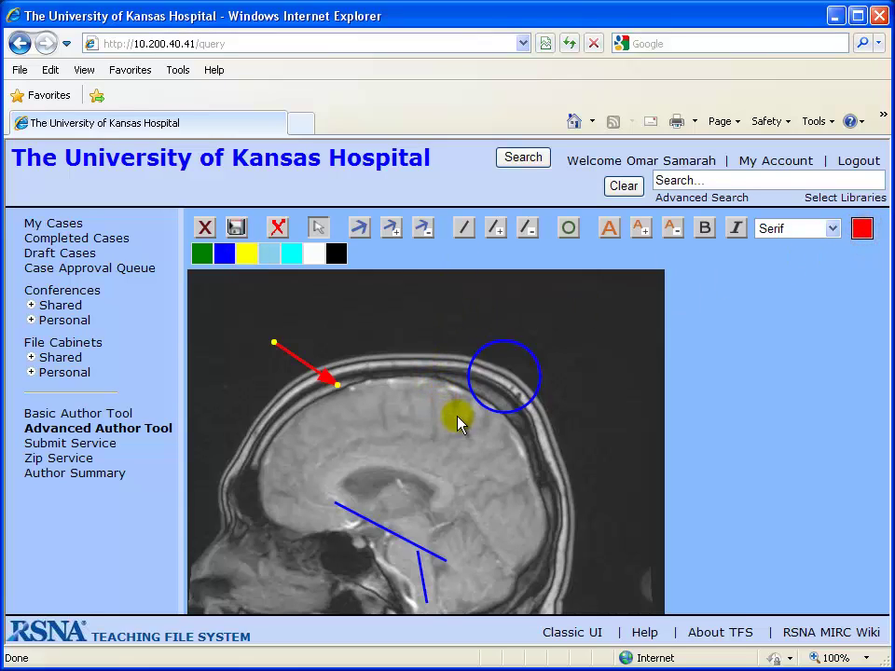
Step: Add the text "Text Here" over the upper back of the brain and color it white
left_click(610, 230)
left_click(482, 445)
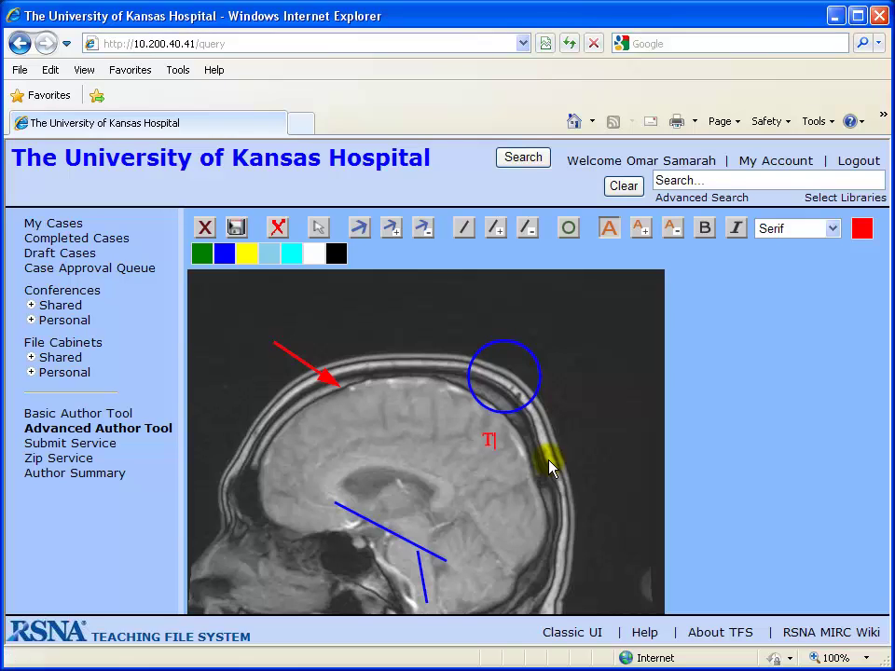
type("Text Here")
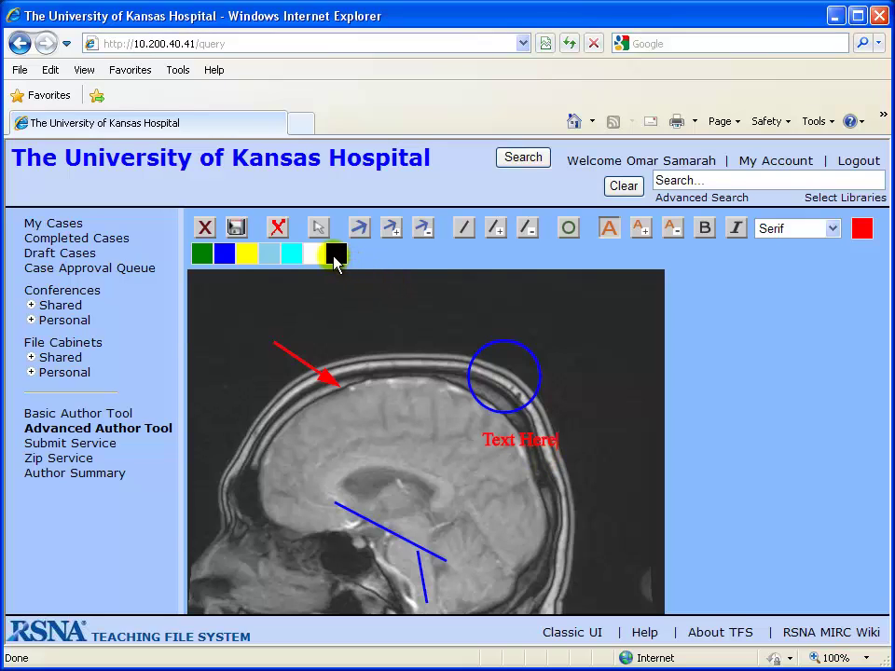
left_click(317, 255)
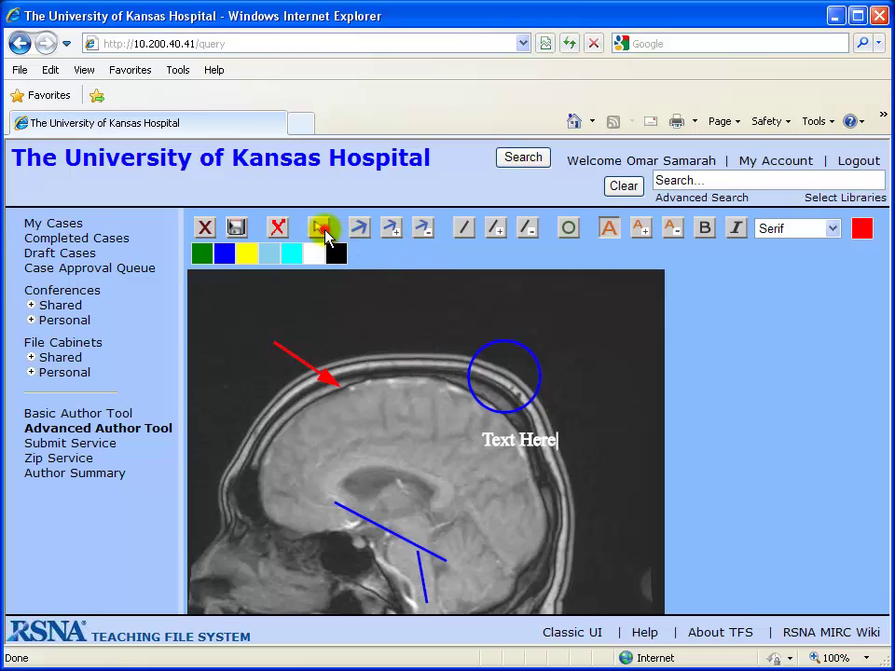
Step: Move the red arrow to the top of the skull, and delete the blue circle and the short blue line at the brainstem
left_click(322, 229)
left_click_drag(331, 380, 385, 358)
mouse_move(469, 369)
left_mouse_down()
mouse_move(481, 387)
mouse_move(486, 432)
left_mouse_up()
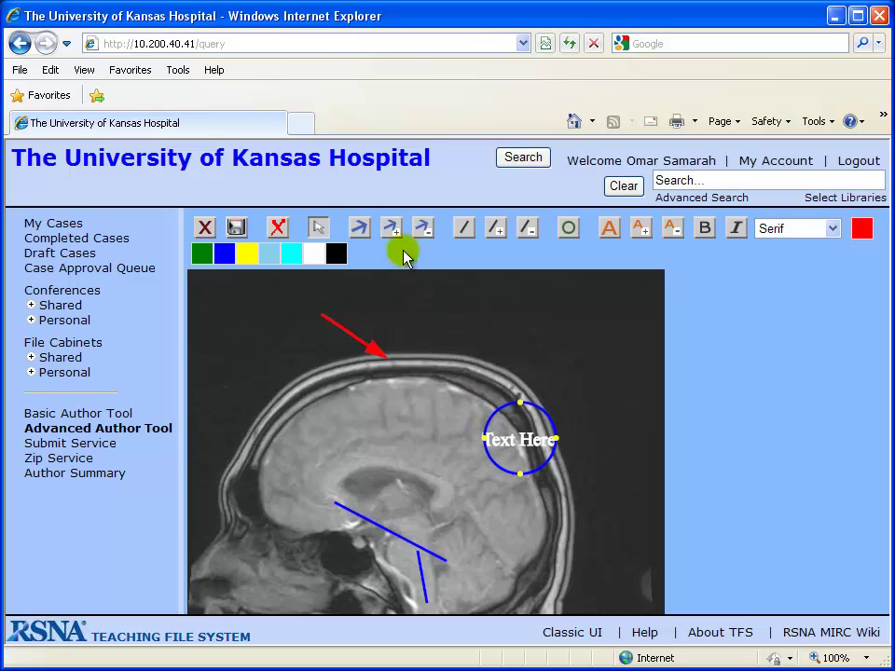
left_click(277, 226)
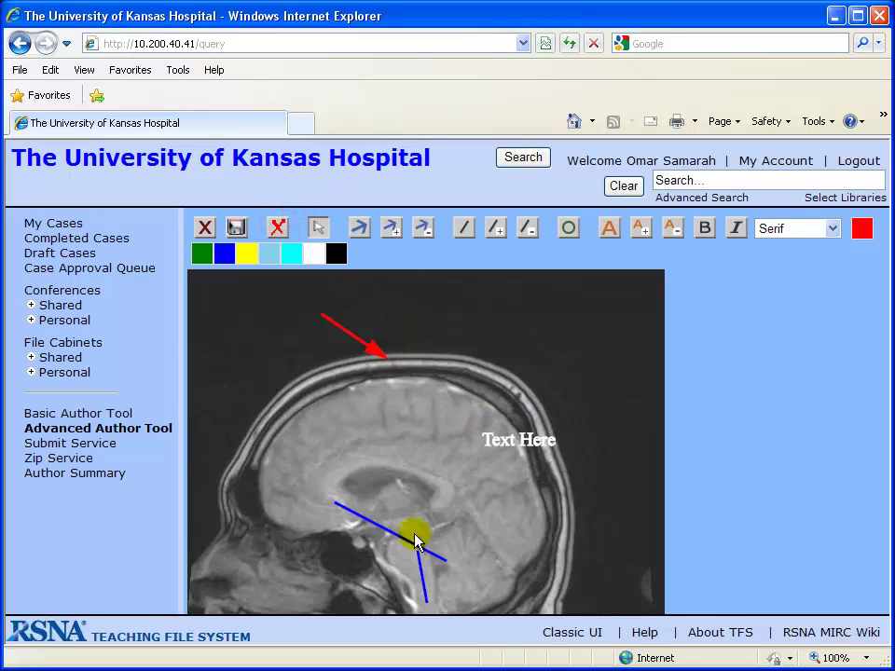
left_click(277, 226)
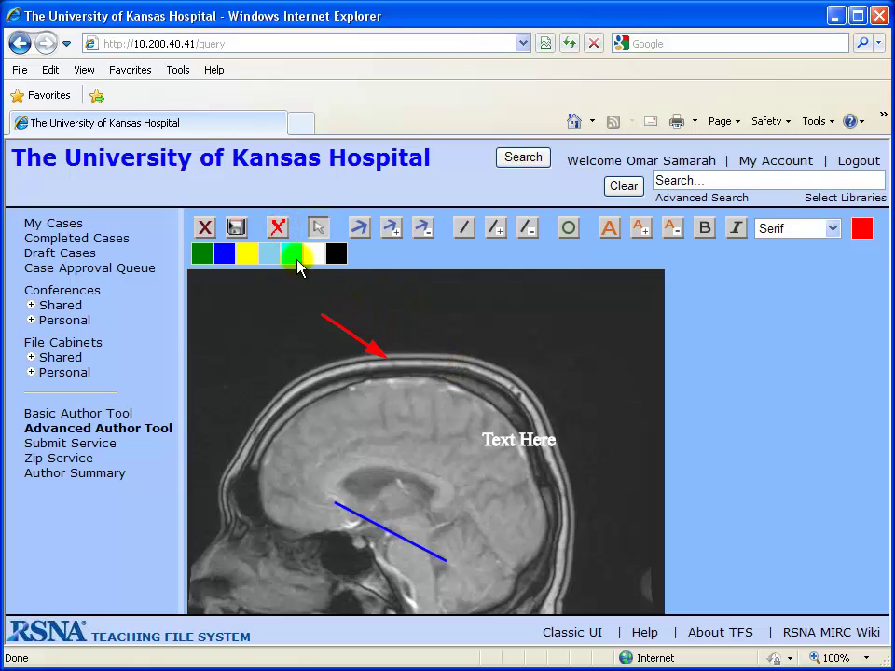
Step: Save the image annotations and the teaching file document
left_click(238, 228)
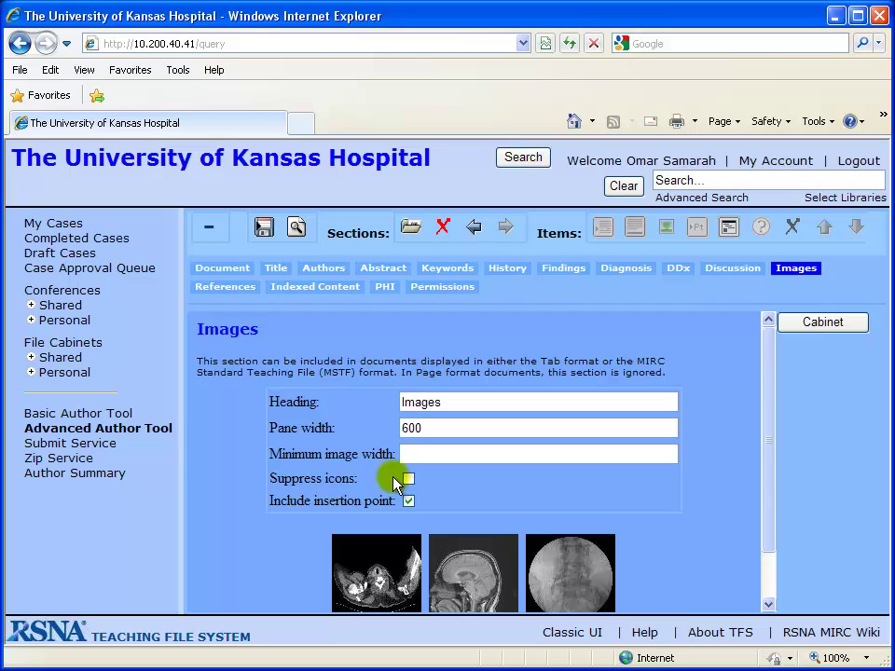
left_click(265, 230)
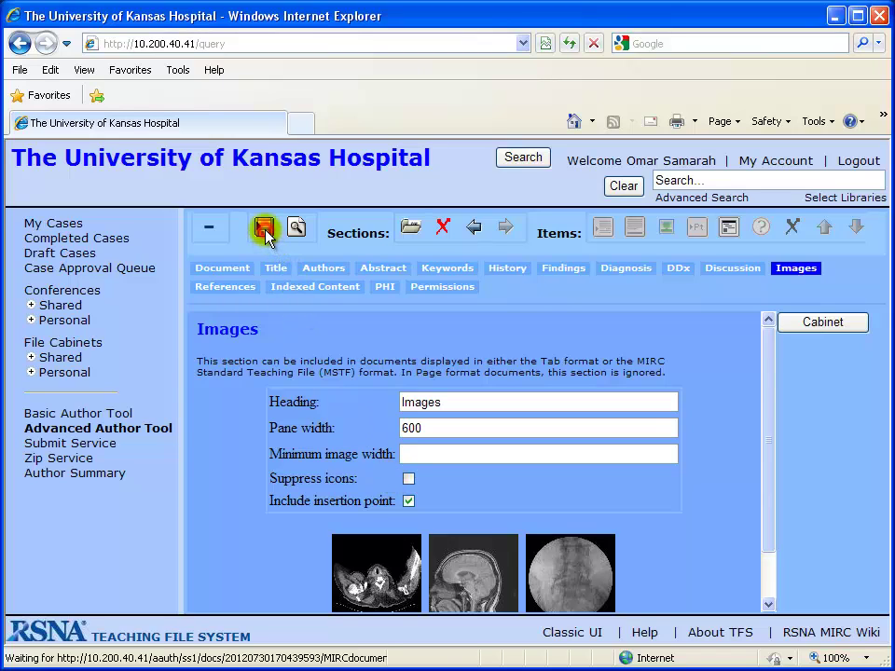
Step: Open the MSTF Template case dated 2012.07.30 from My Cases and toggle the annotations on its second image, leaving them shown
left_click(62, 227)
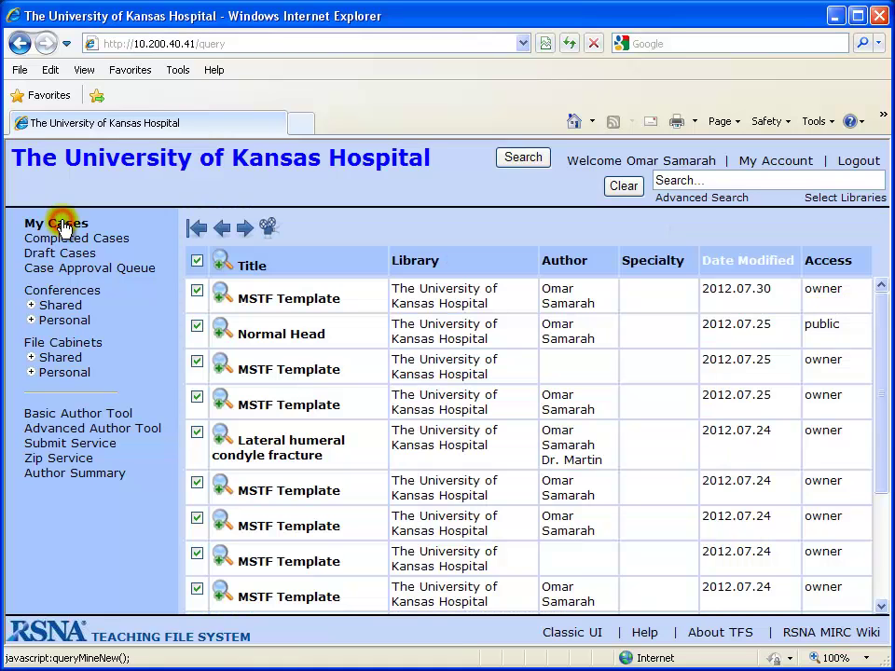
left_click(291, 302)
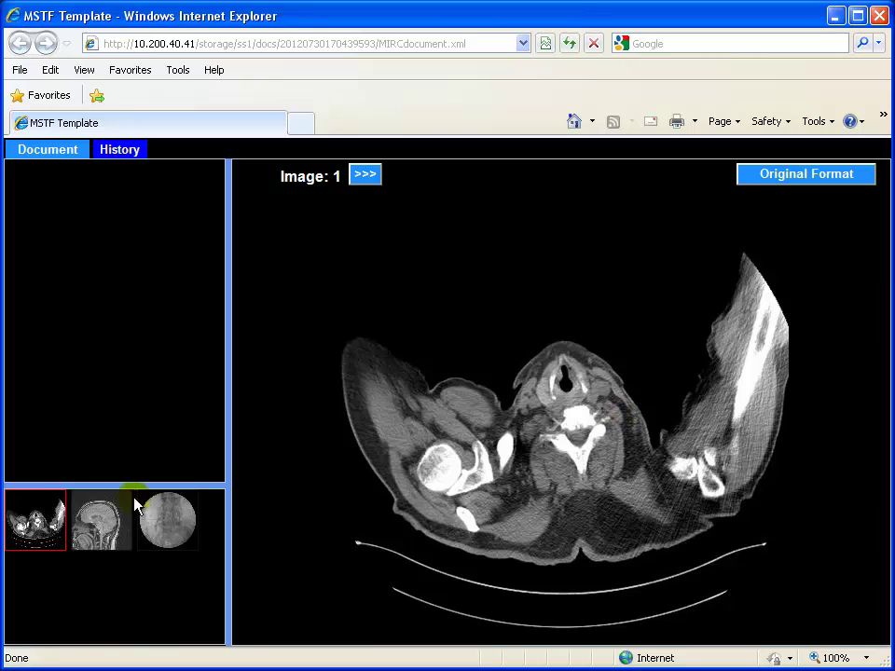
left_click(101, 522)
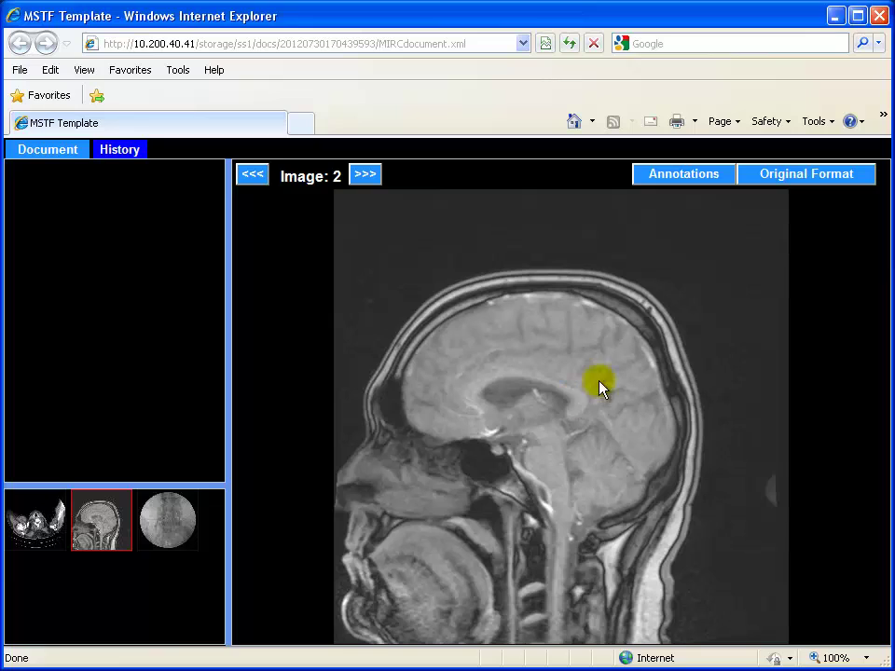
left_click(682, 175)
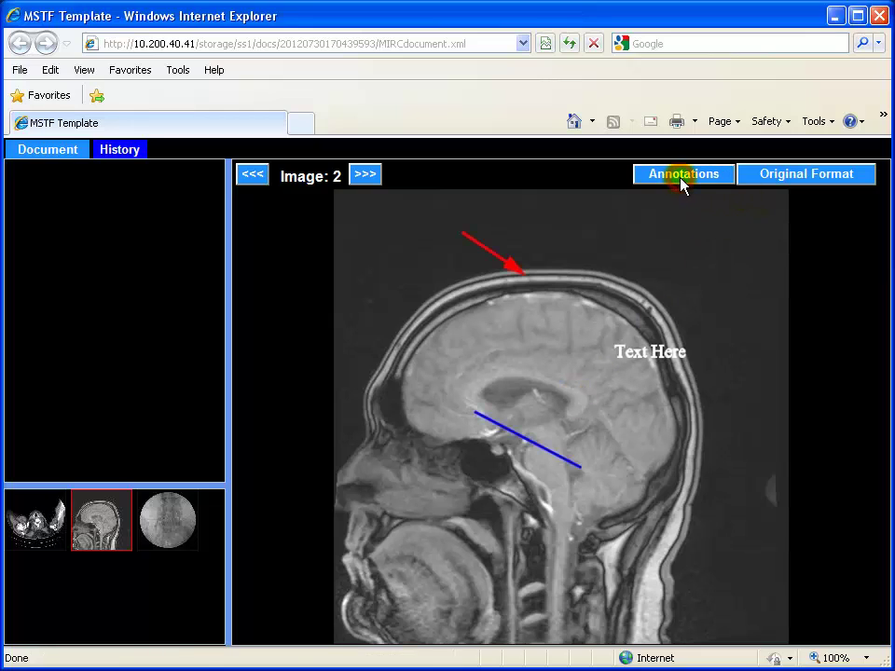
left_click(681, 177)
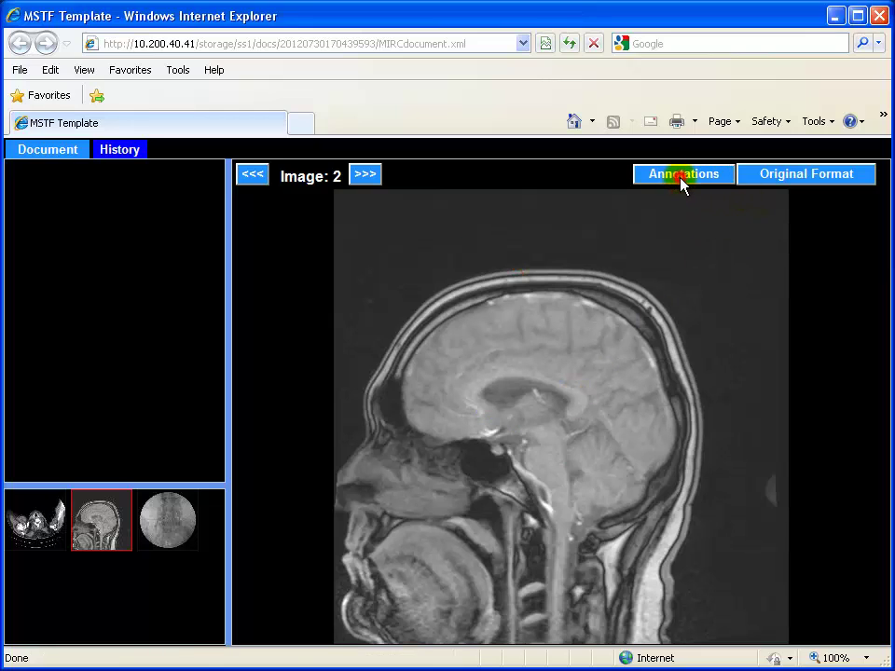
left_click(681, 178)
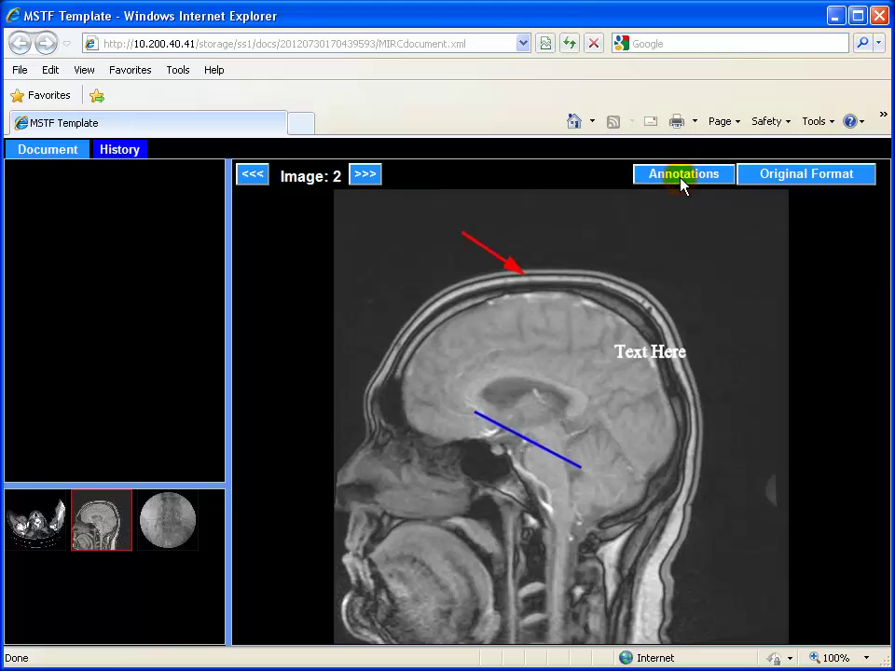